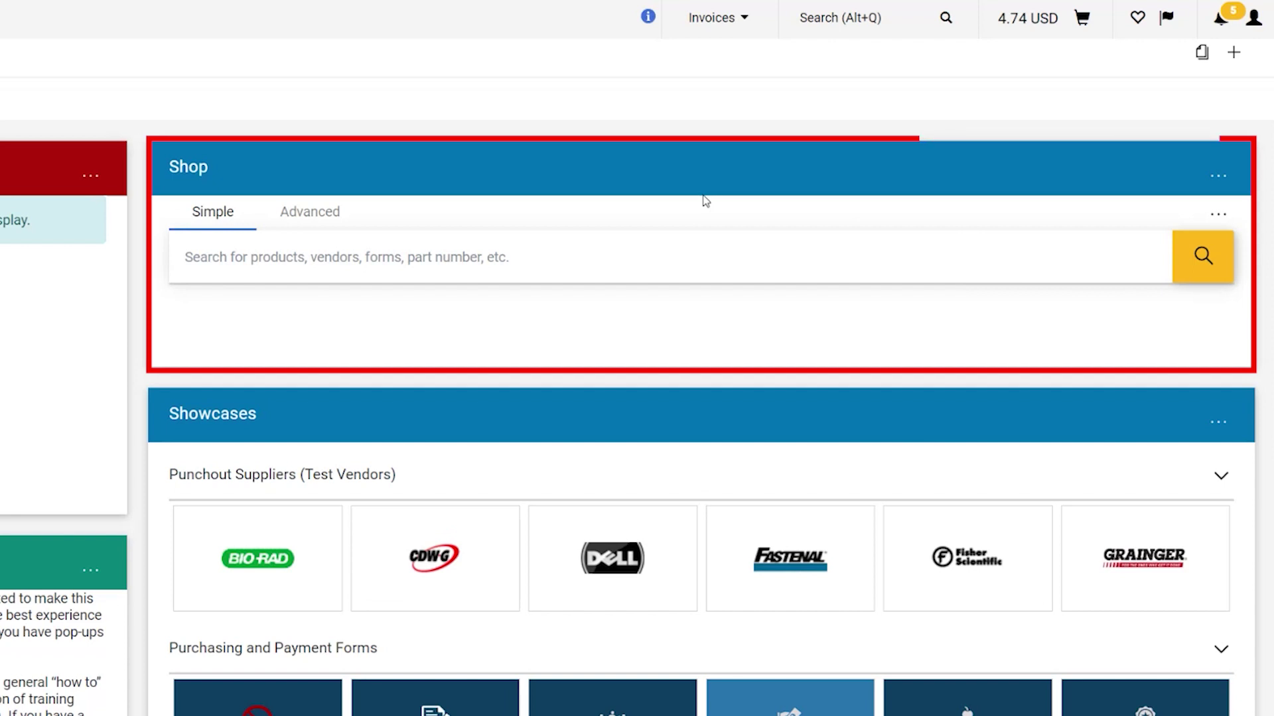
Search the catalog for 'paper' and add the first Nitrocellulose/Filter Paper Sandwich (1620212) to the cart.
left_click(398, 257)
type("paper")
left_click(1190, 271)
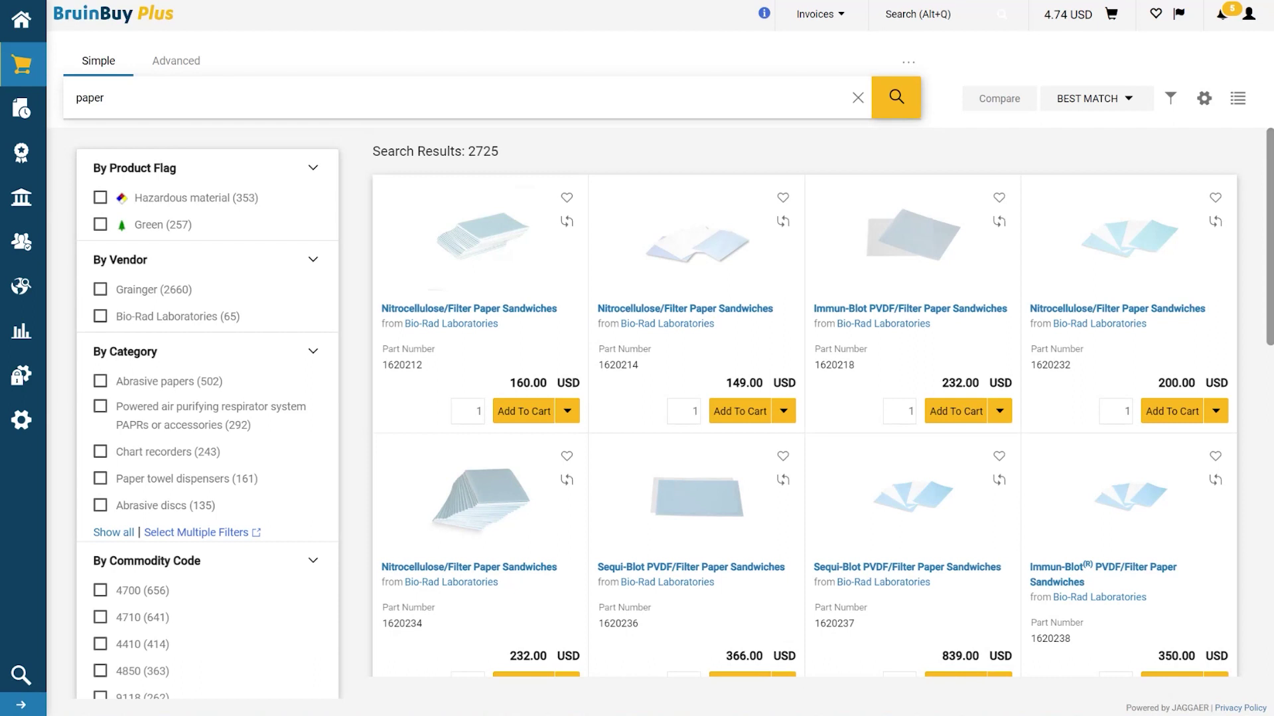
left_click(521, 411)
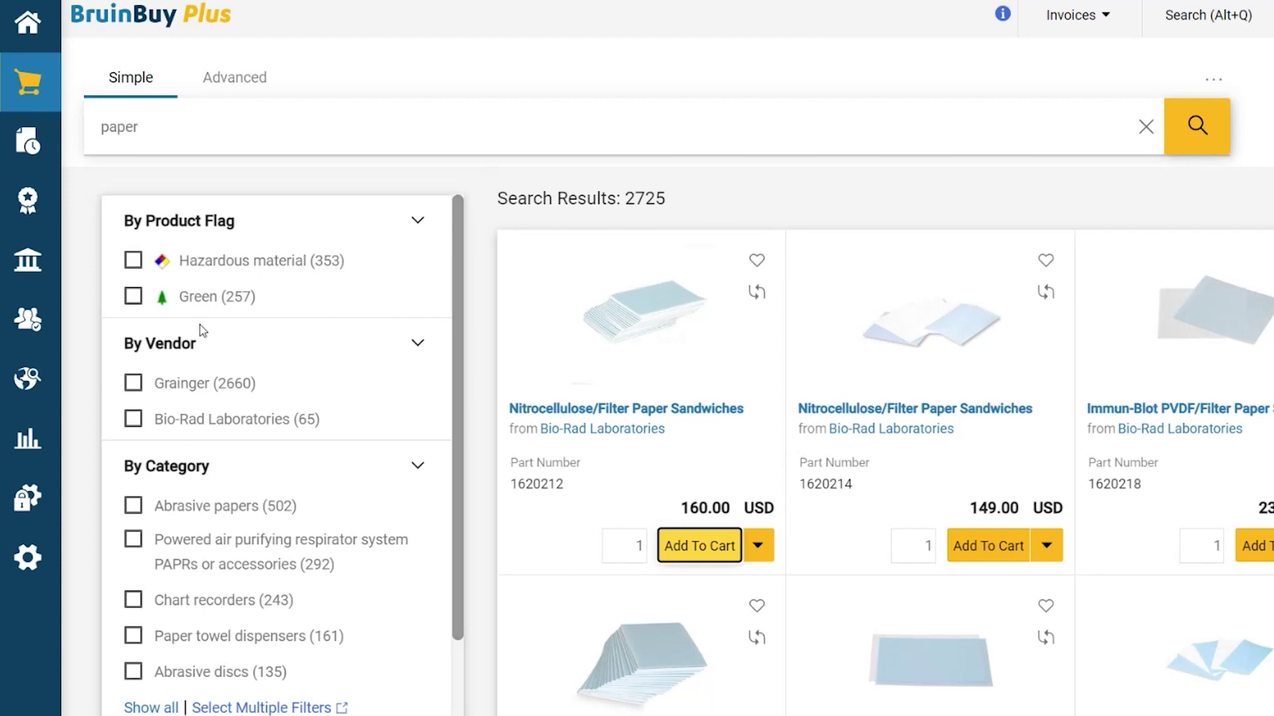
Filter the results to Green-flagged products and mark two paper plates for comparison.
left_click(132, 300)
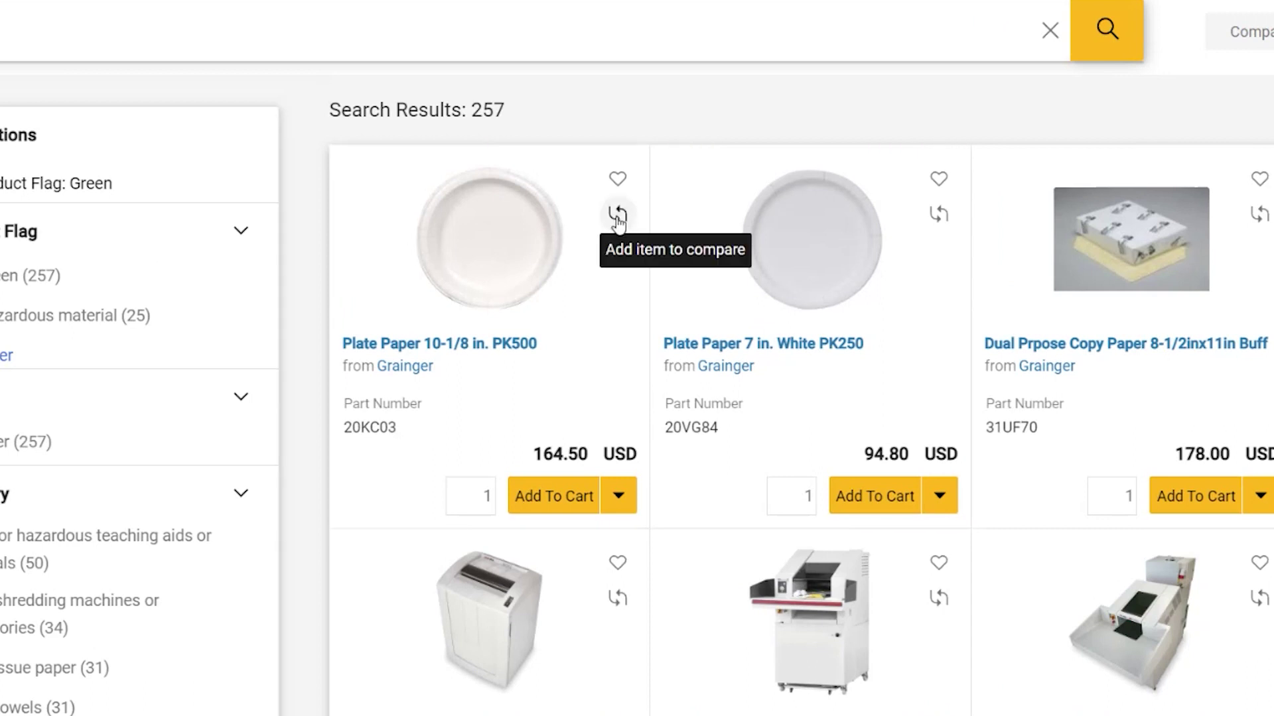
left_click(616, 215)
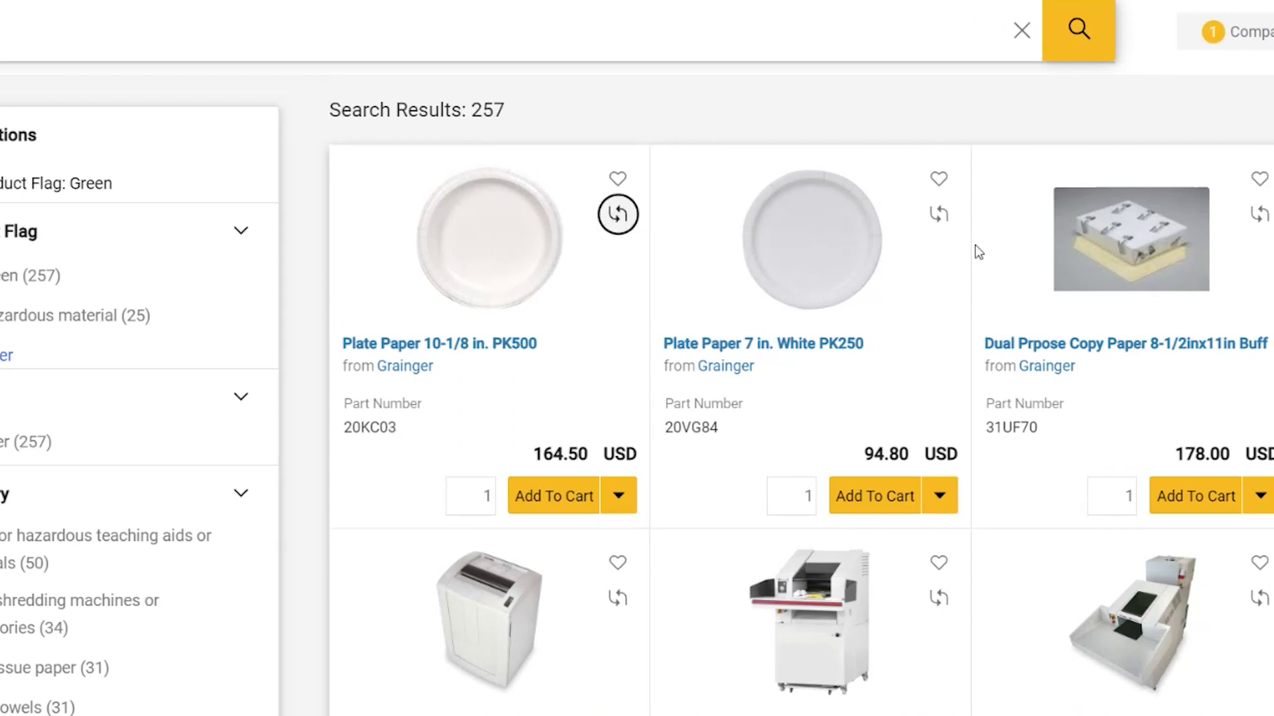
left_click(938, 214)
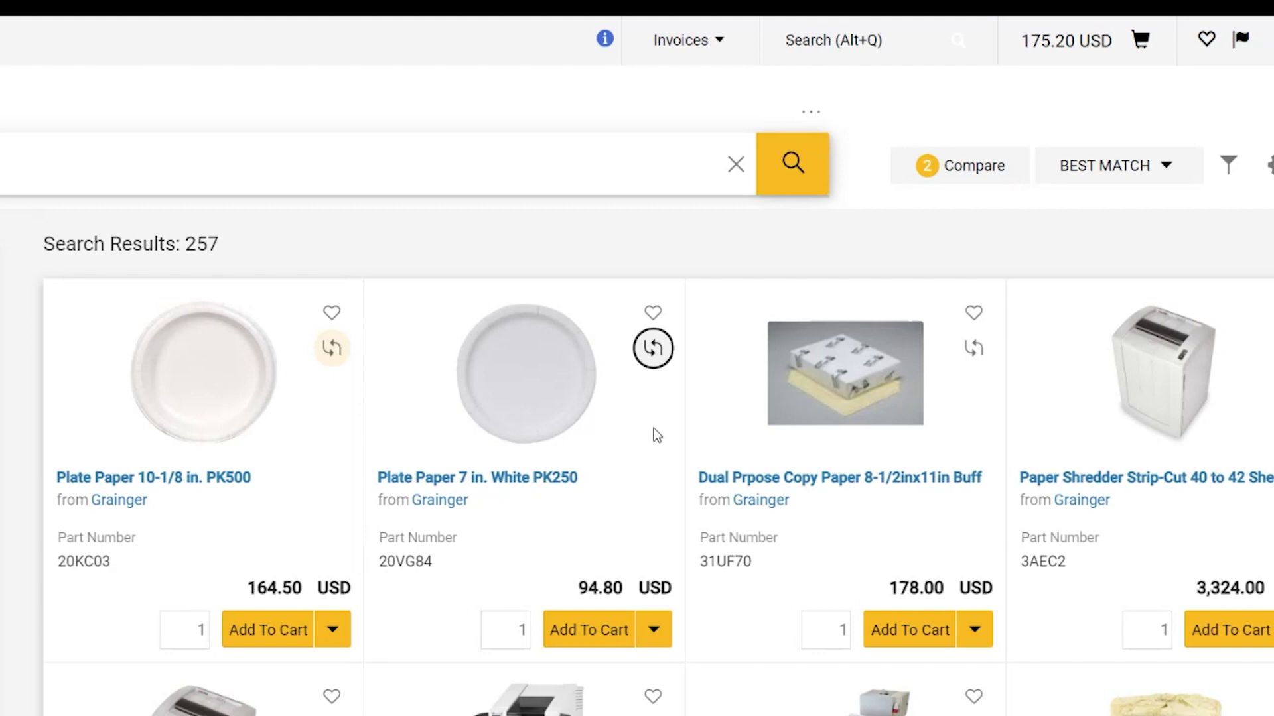
Compare the two plates side by side, close the comparison, and remove a plate from it.
left_click(998, 171)
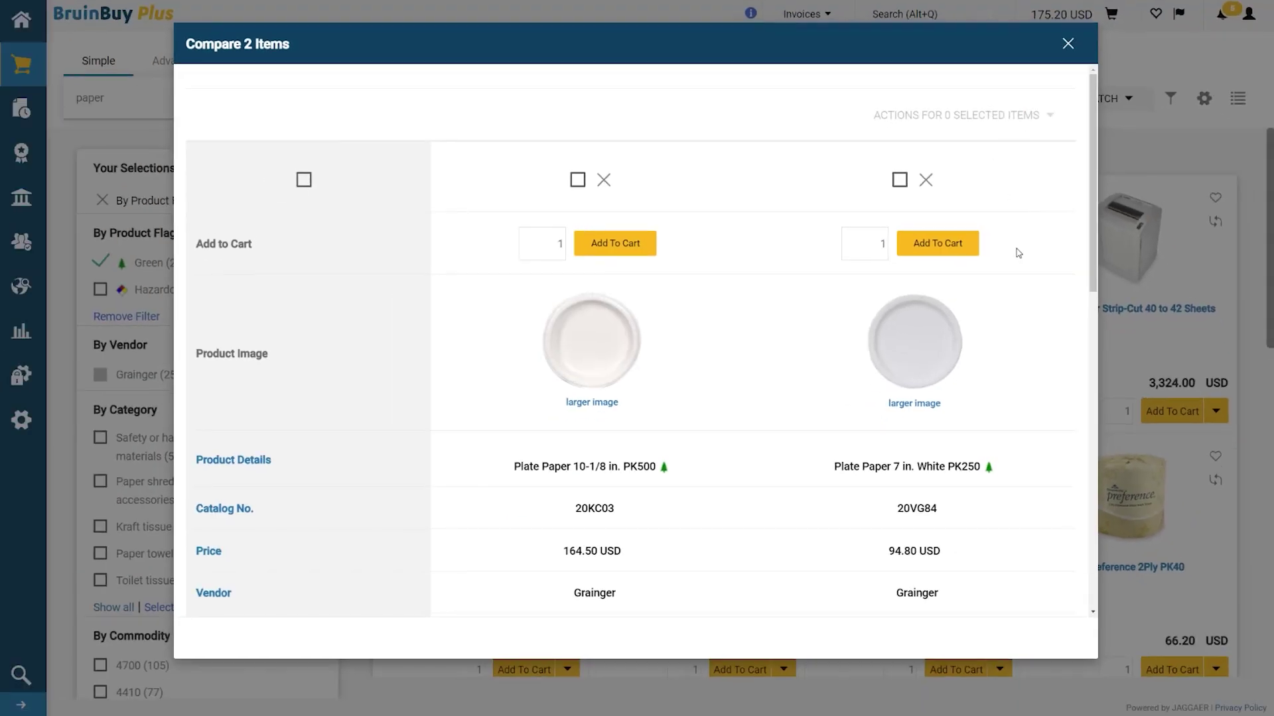
mouse_move(1092, 259)
left_mouse_down()
mouse_move(1061, 495)
mouse_move(1088, 663)
mouse_move(1107, 276)
left_mouse_up()
left_click(1067, 43)
left_click(566, 223)
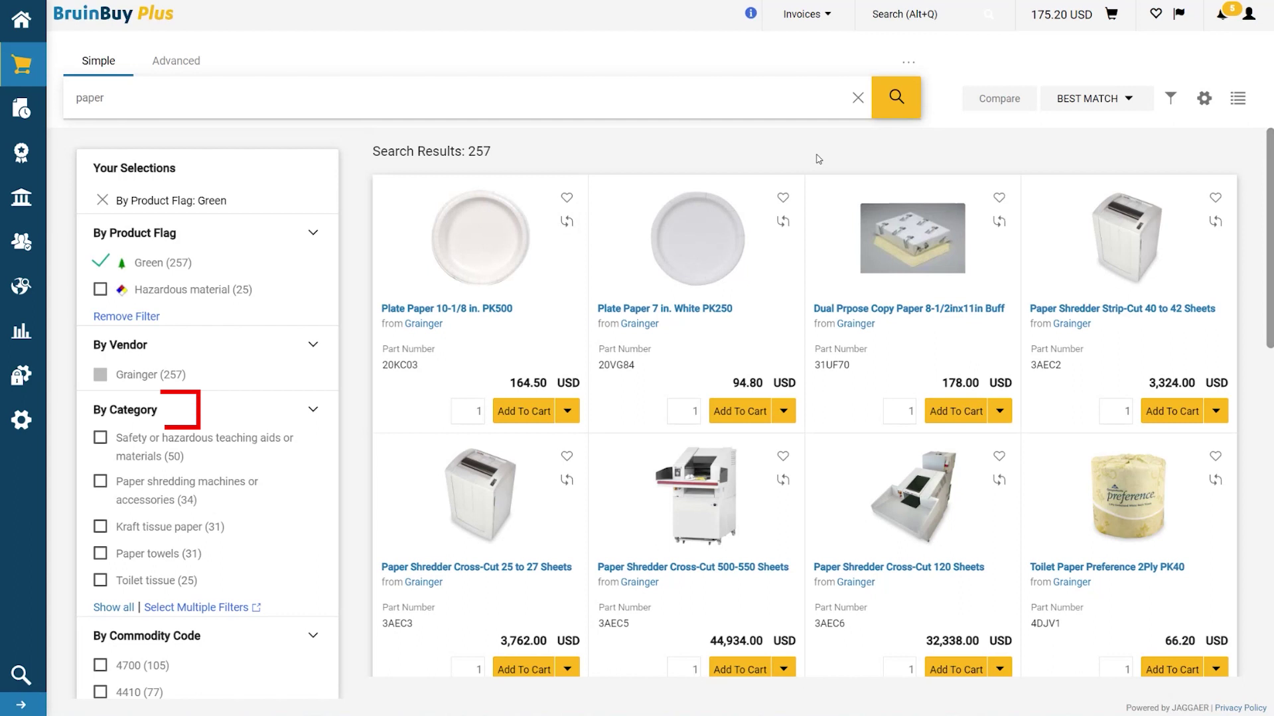
scroll(296, 426, "down", 5)
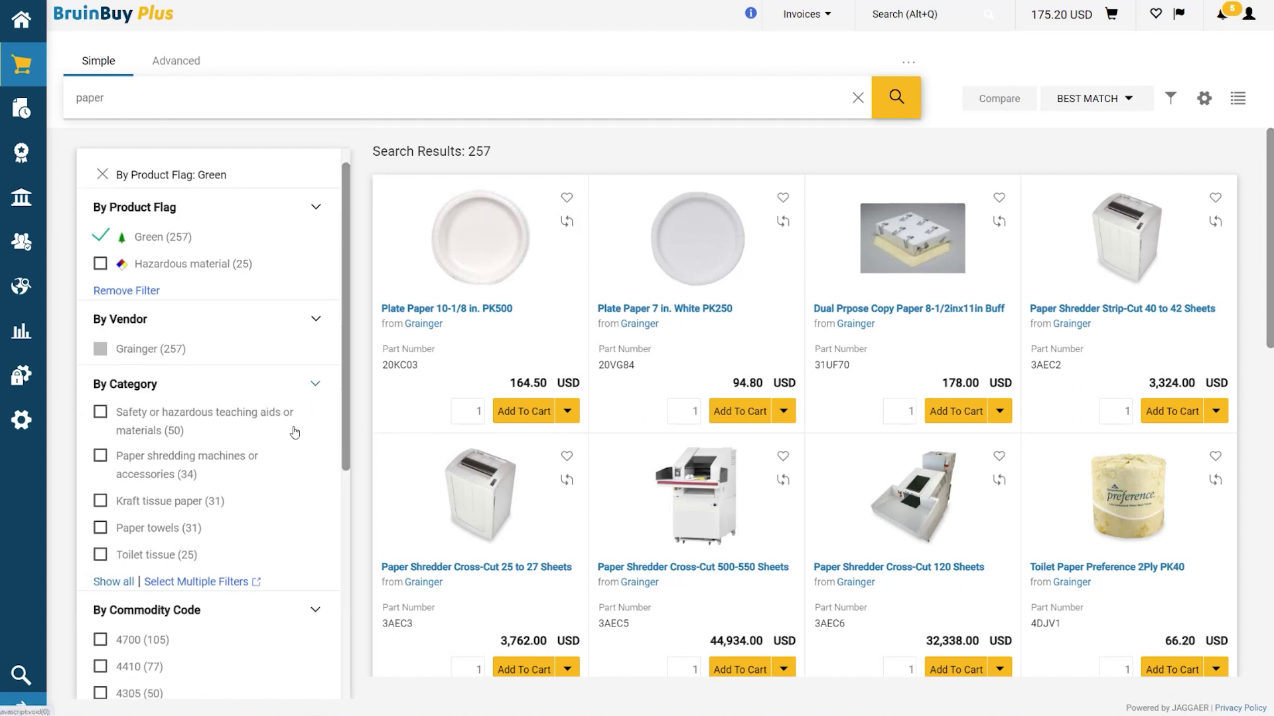
scroll(294, 433, "down", 2)
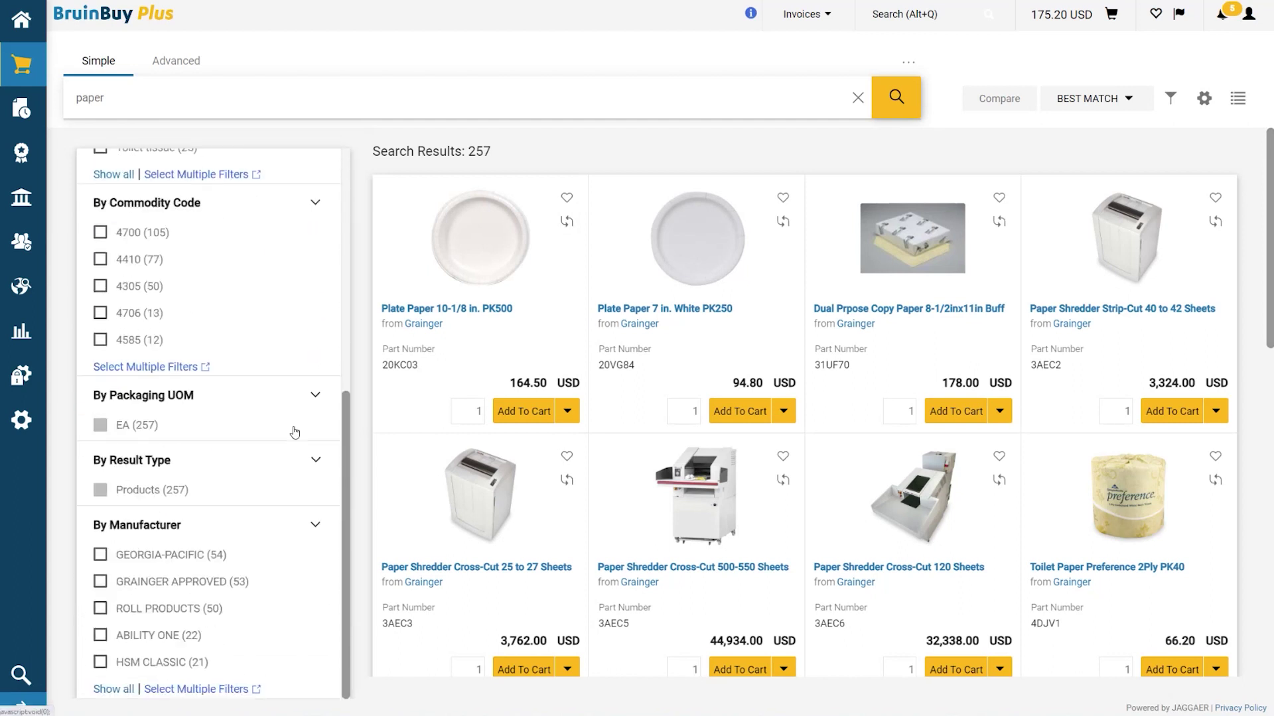
scroll(295, 432, "up", 7)
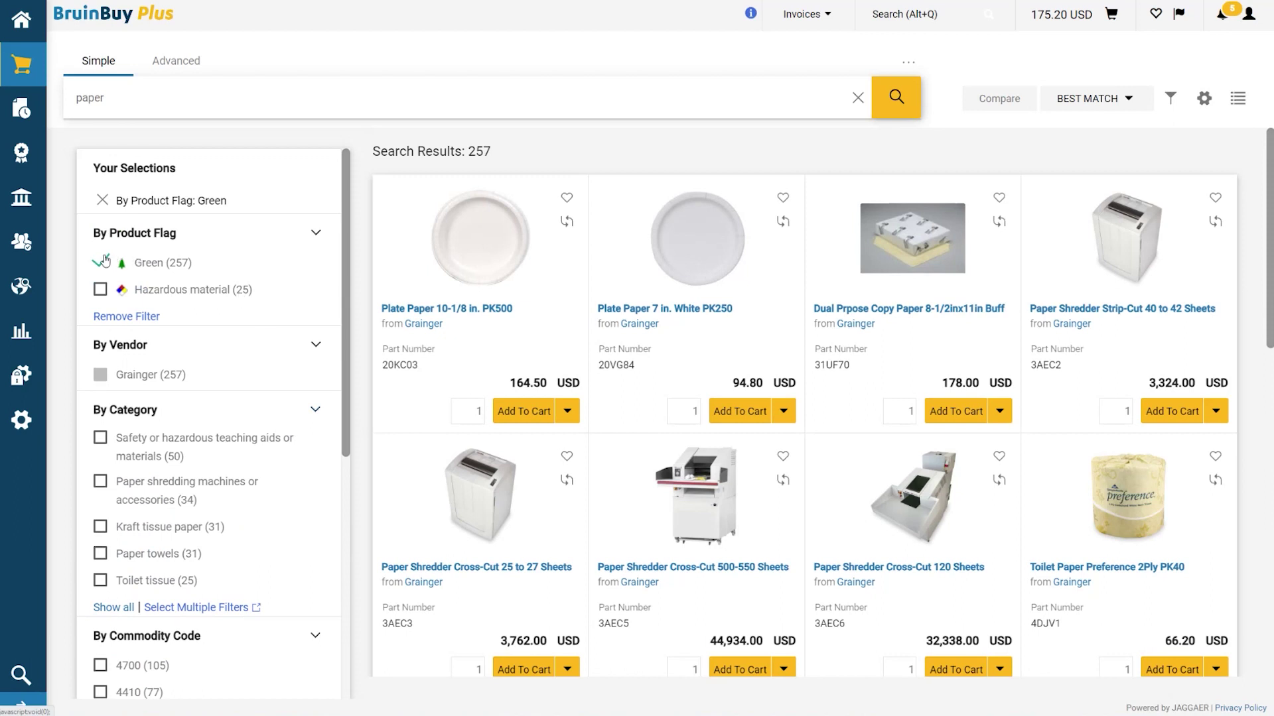
Clear the Green filter to show all 2725 paper results, view Advanced Search, then return to Simple.
left_click(100, 262)
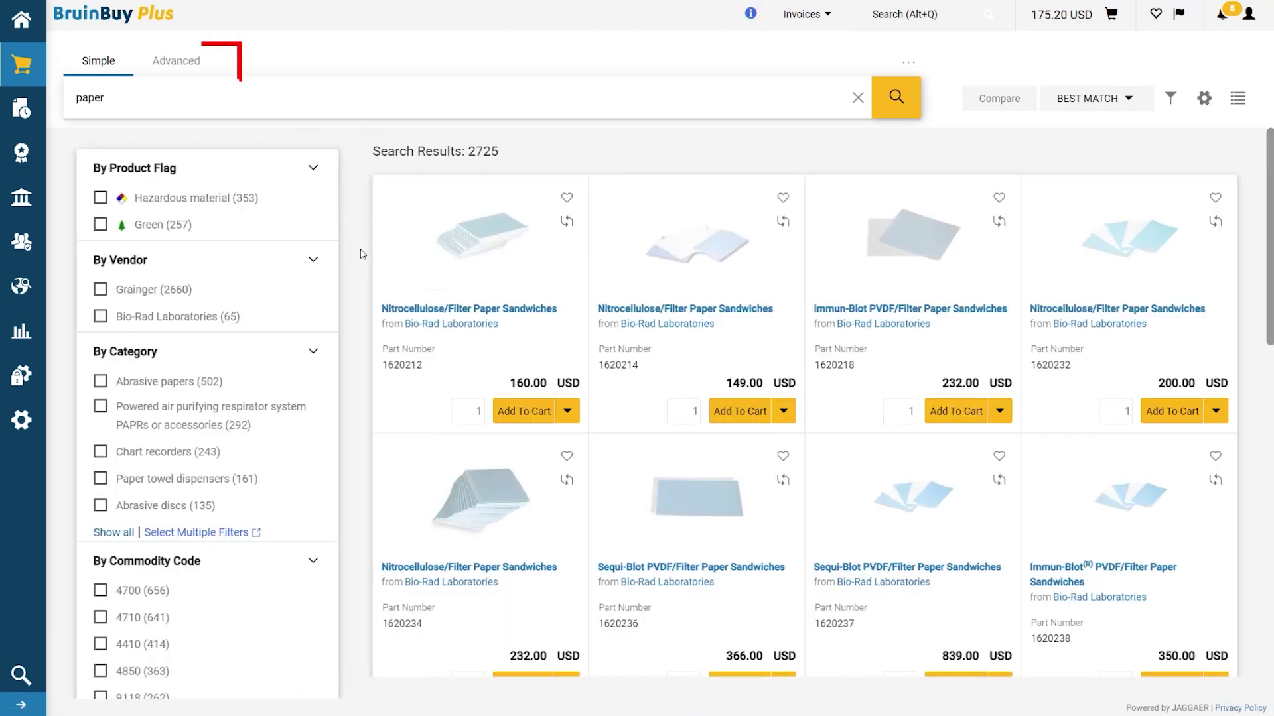
left_click(176, 60)
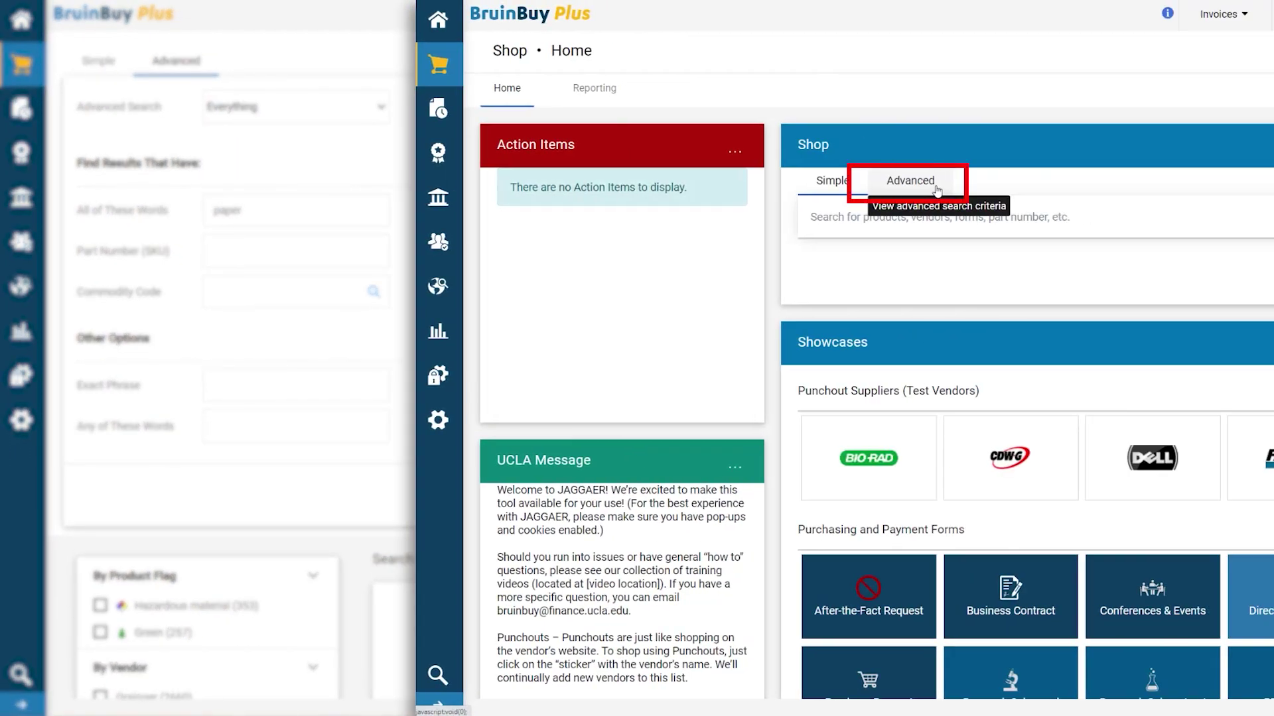
left_click(1261, 191)
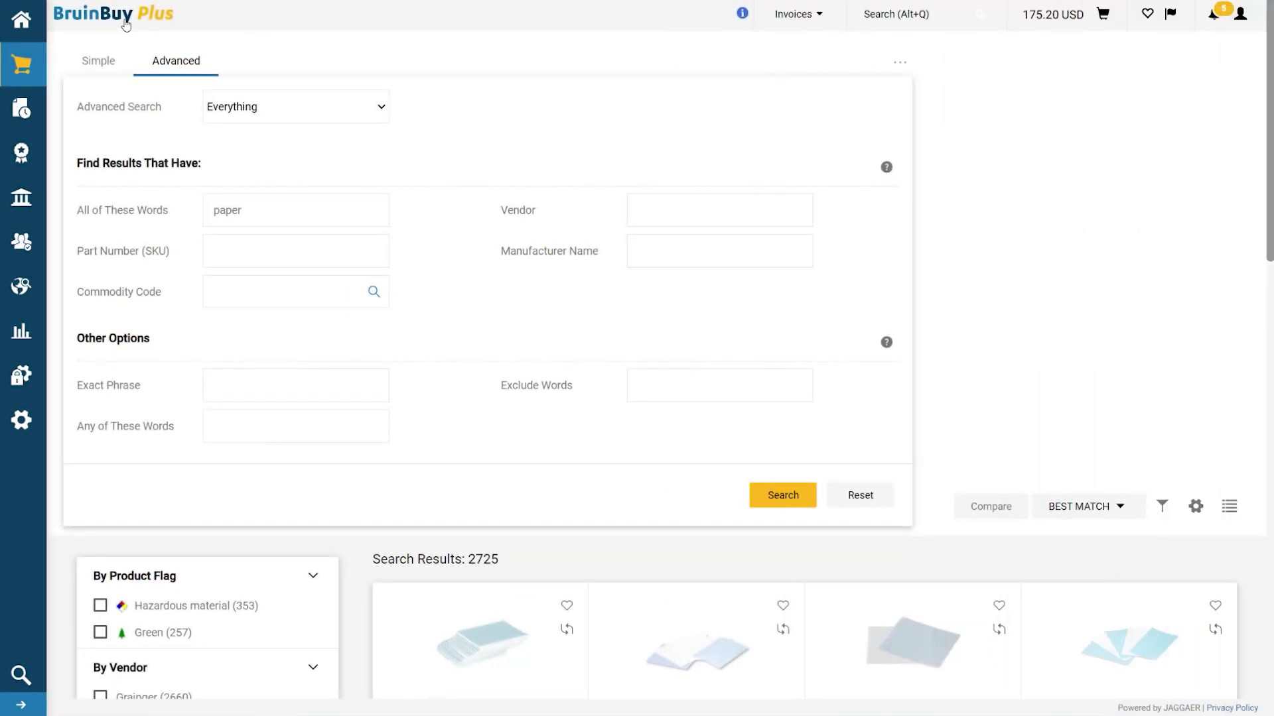
left_click(96, 66)
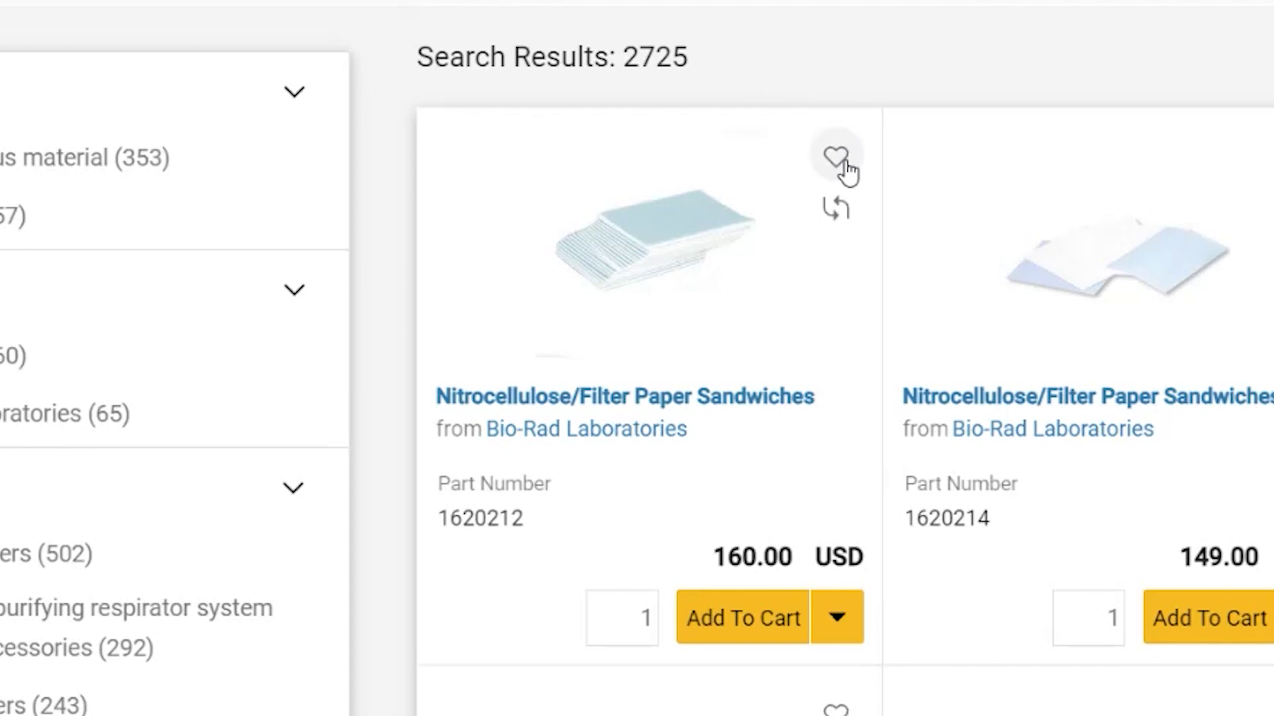
Preview favoriting the first filter paper item with a new folder, cancel, and return to the Shop home.
left_click(846, 169)
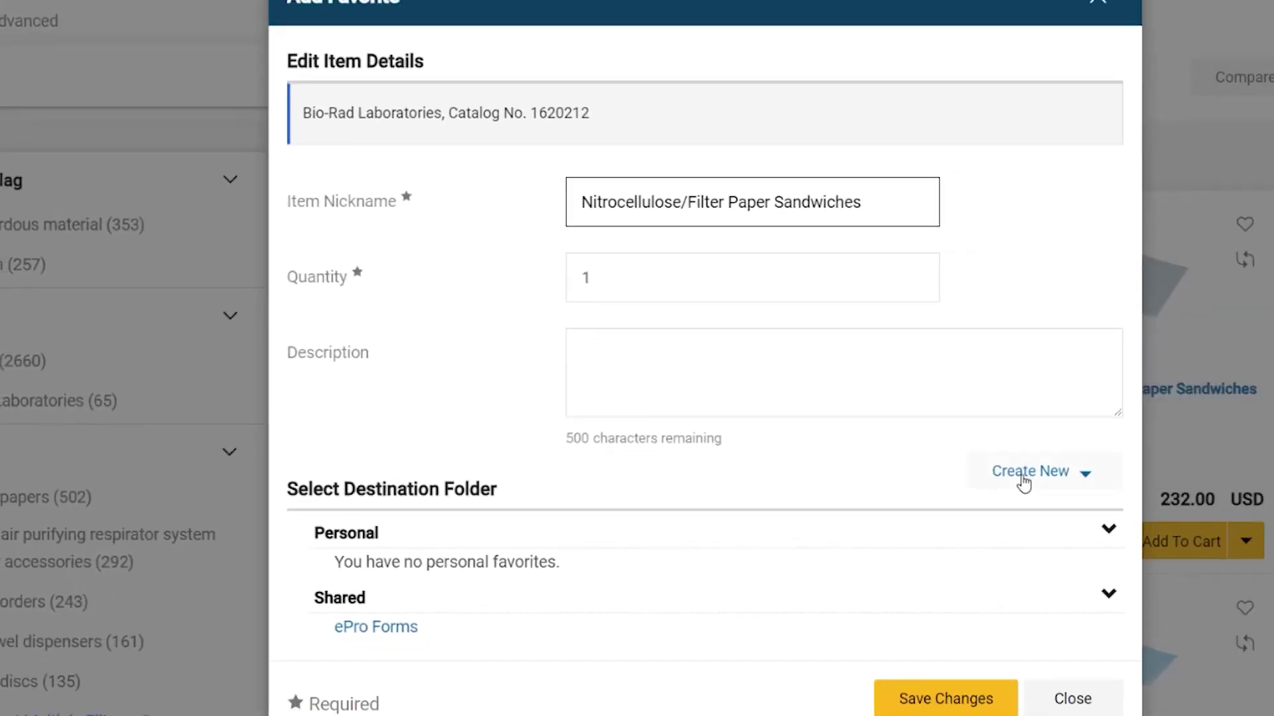
left_click(1062, 472)
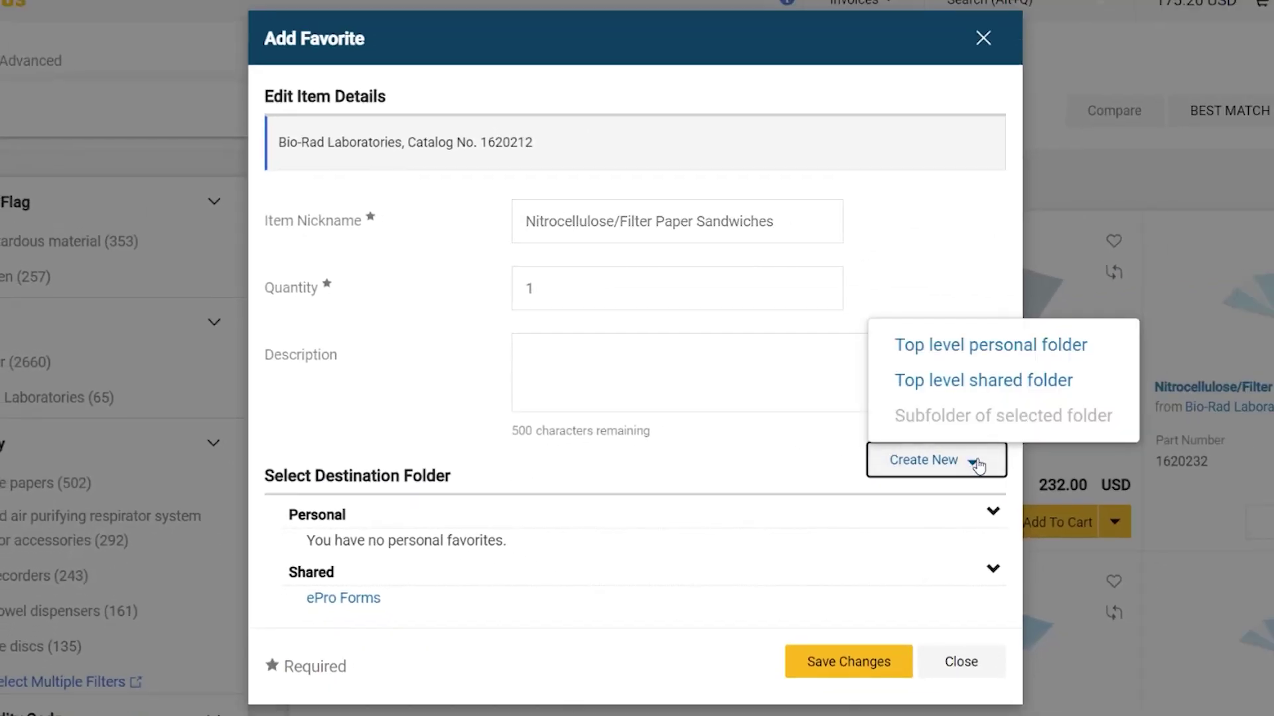
left_click(983, 38)
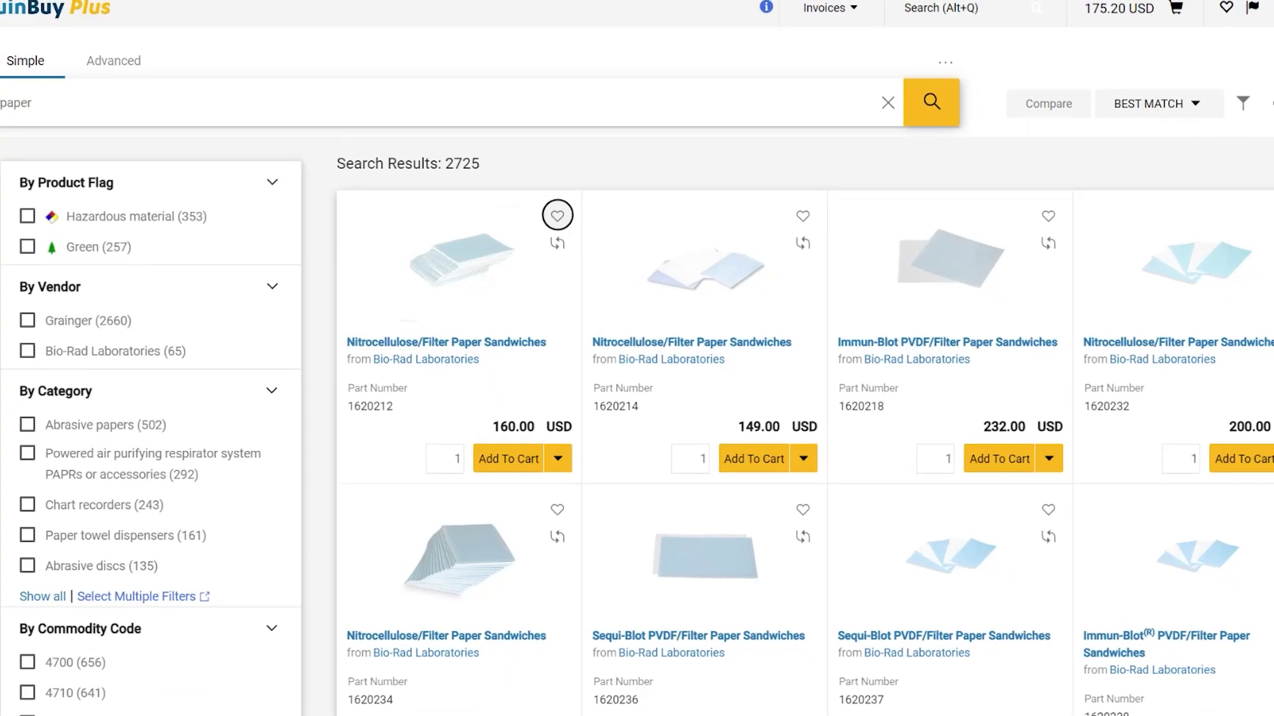
left_click(20, 22)
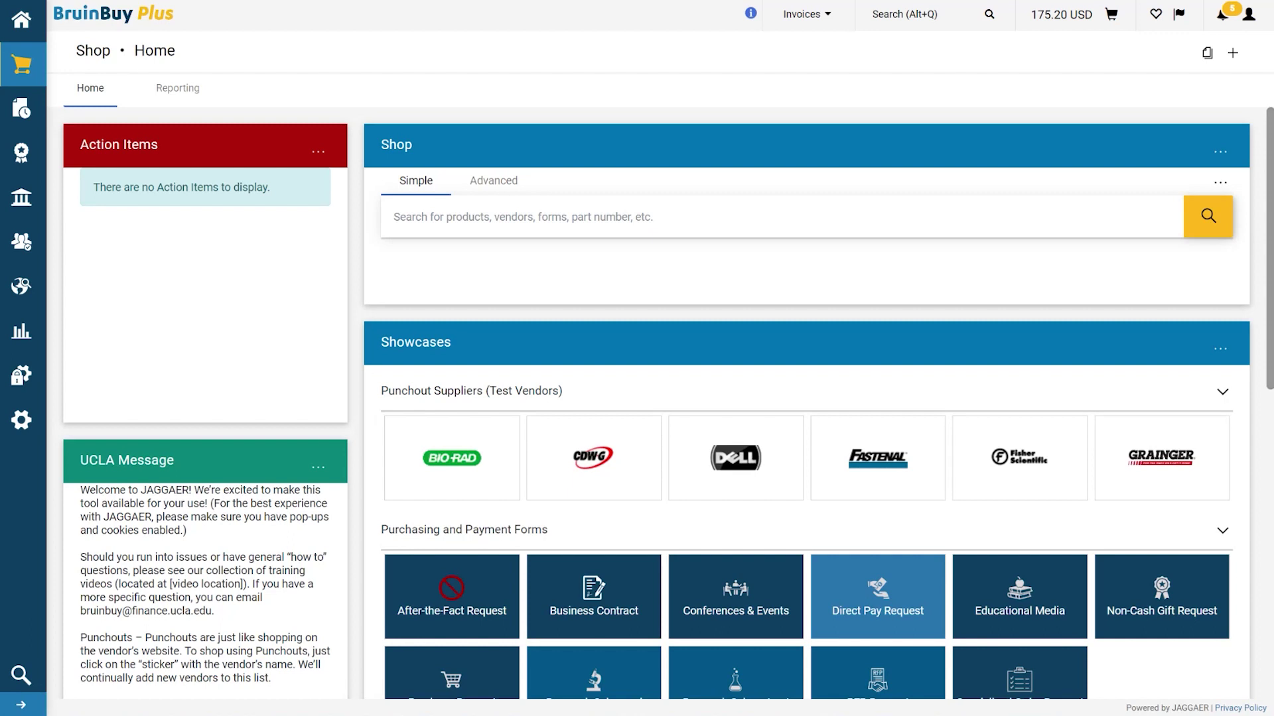
scroll(857, 394, "down", 3)
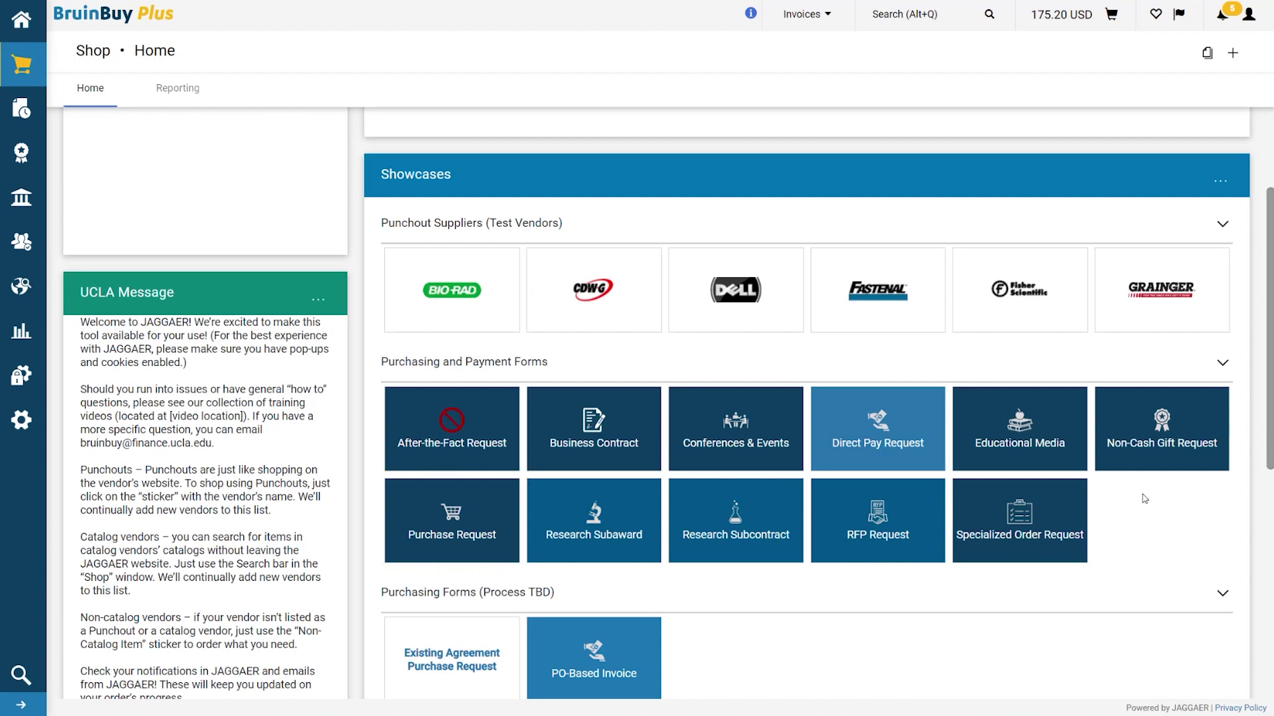
scroll(1142, 499, "down", 4)
scroll(1143, 499, "down", 3)
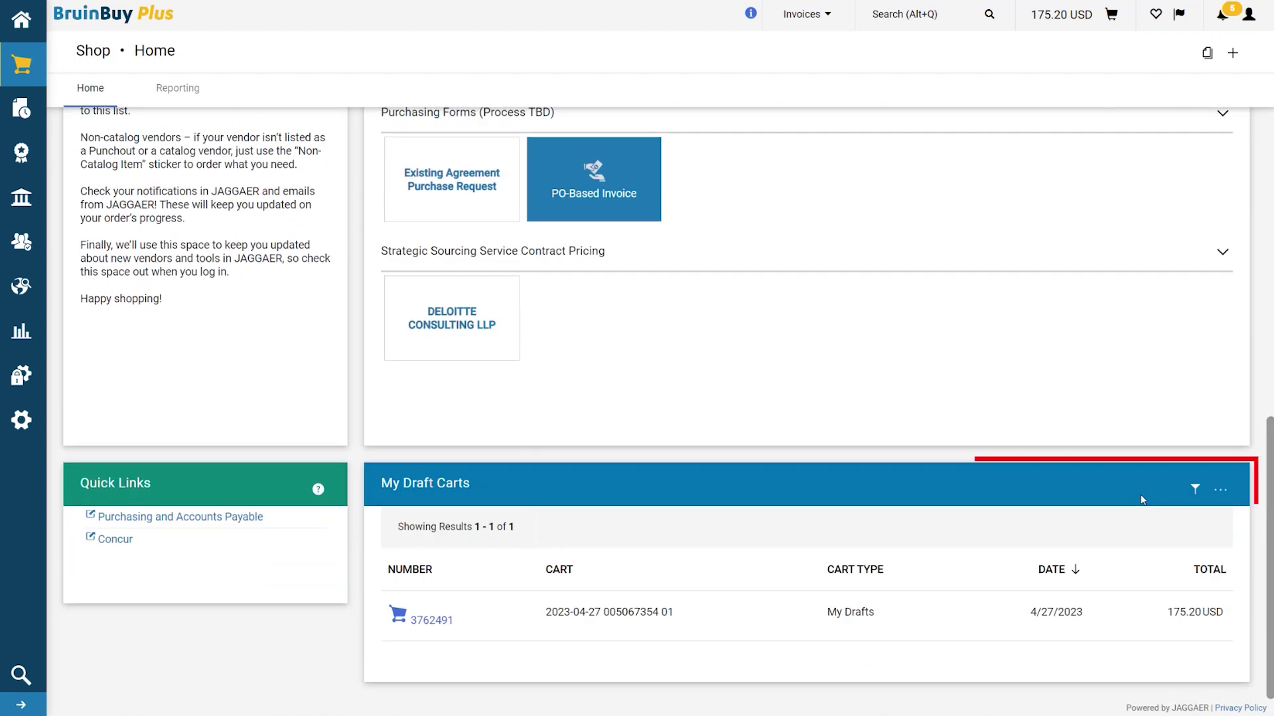
left_click(1198, 492)
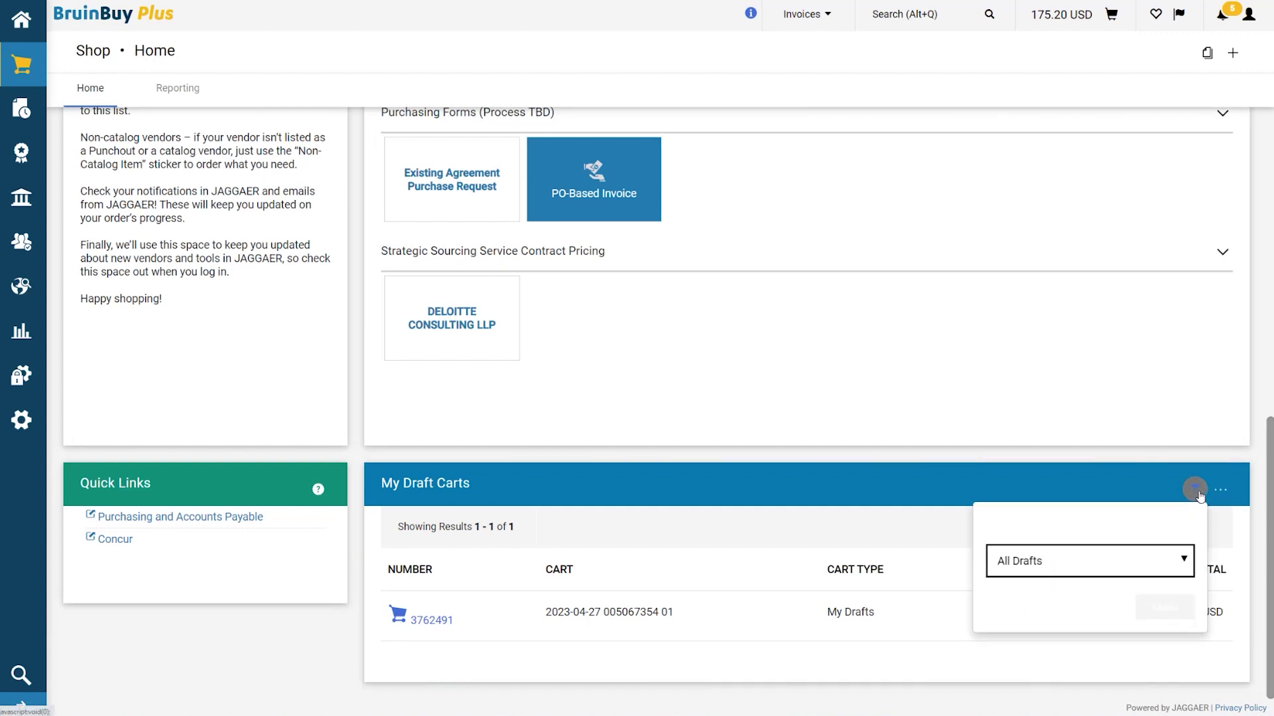
left_click(1197, 492)
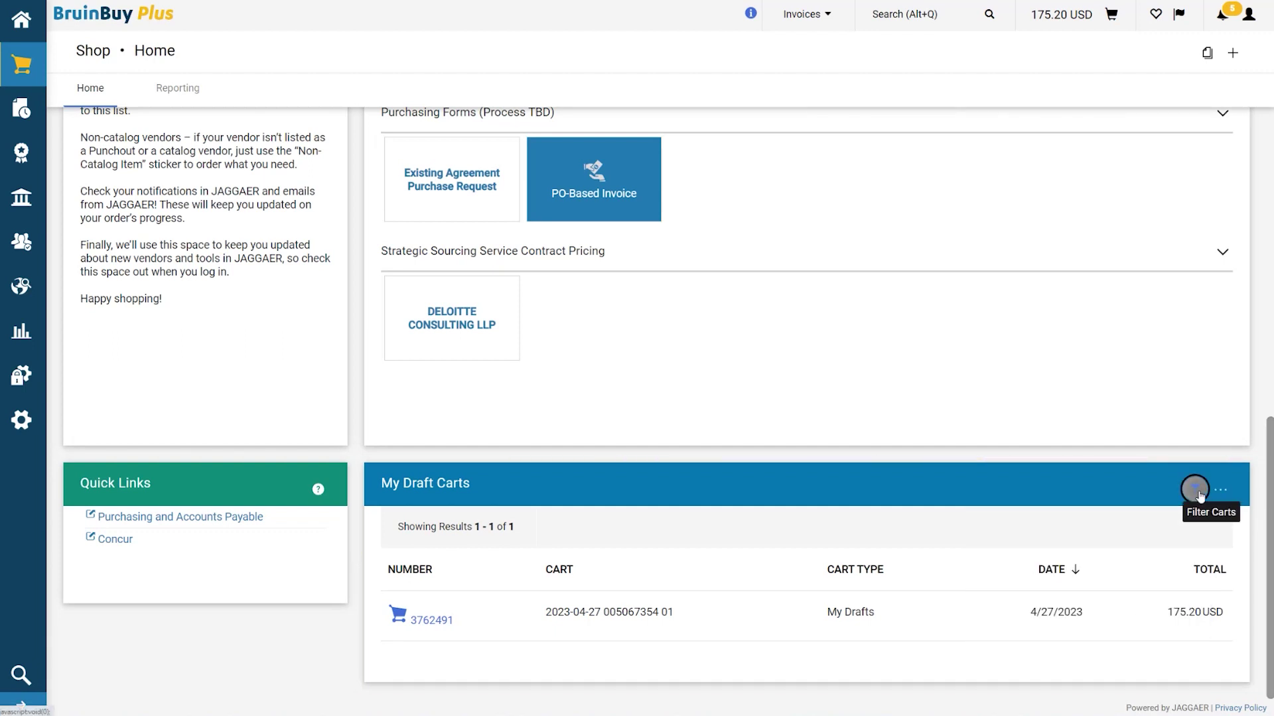
left_click(431, 620)
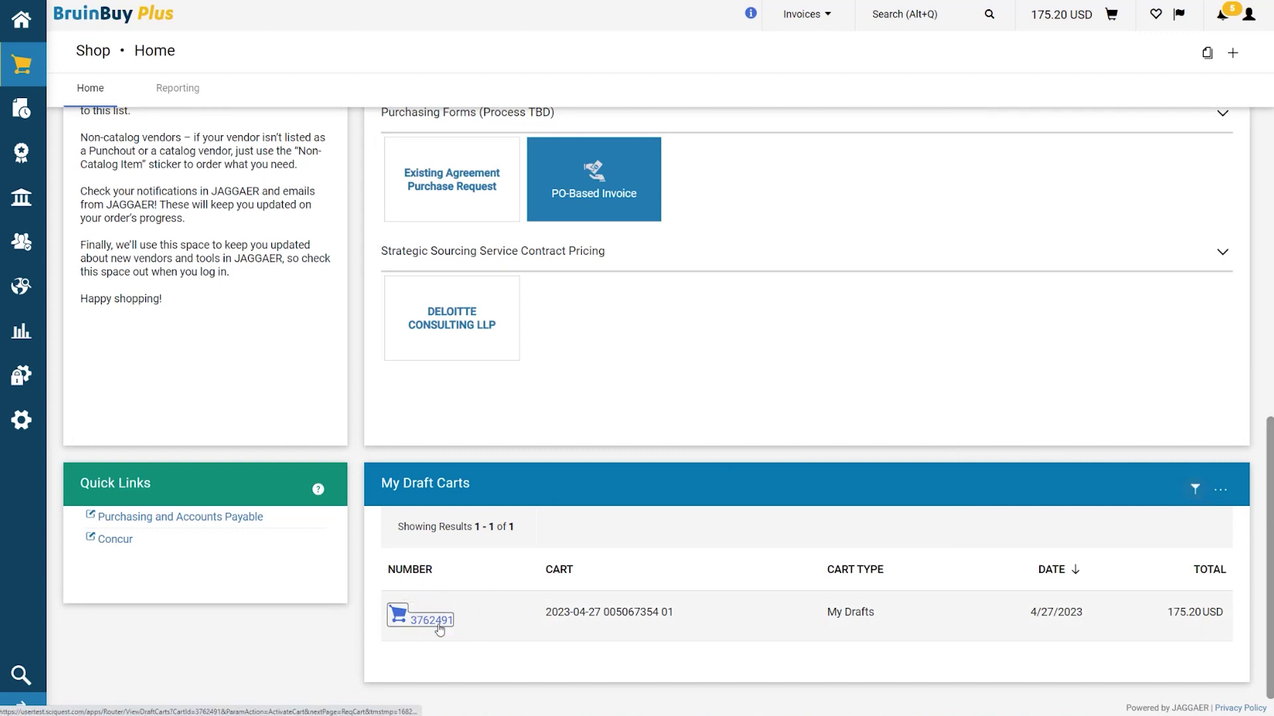
scroll(439, 630, "down", 3)
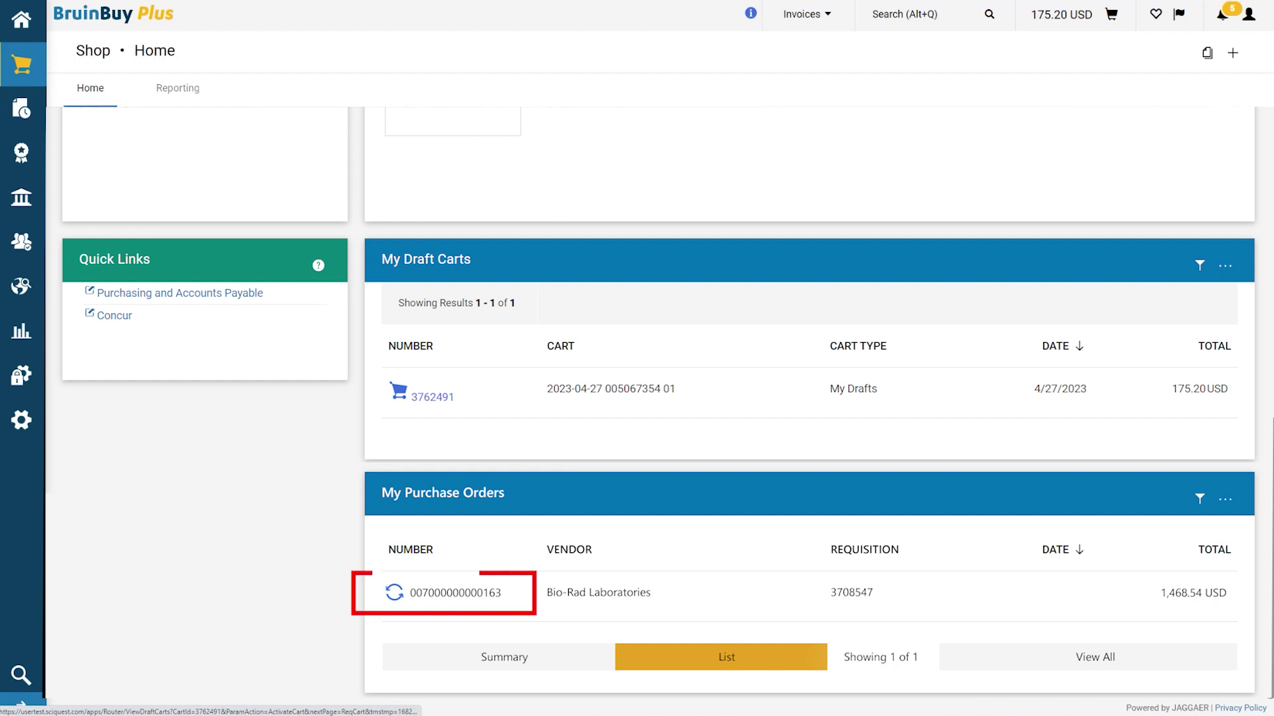
scroll(1048, 400, "up", 10)
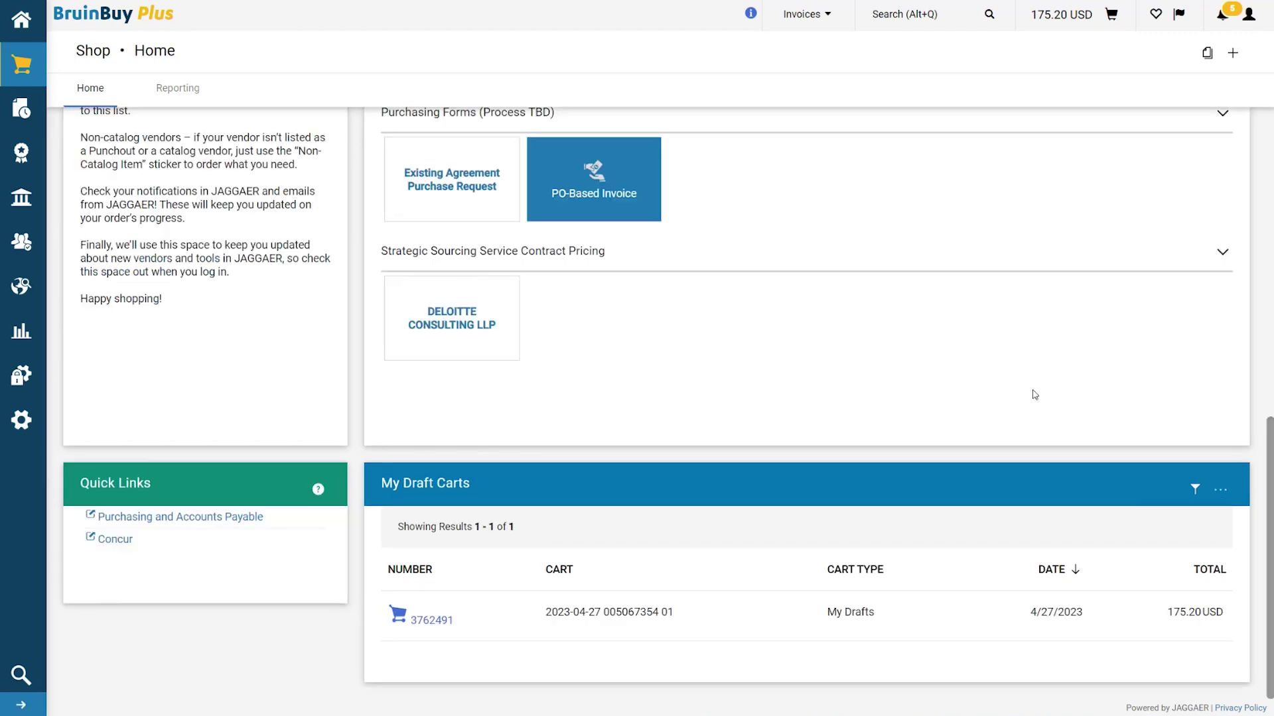
scroll(1047, 400, "up", 1)
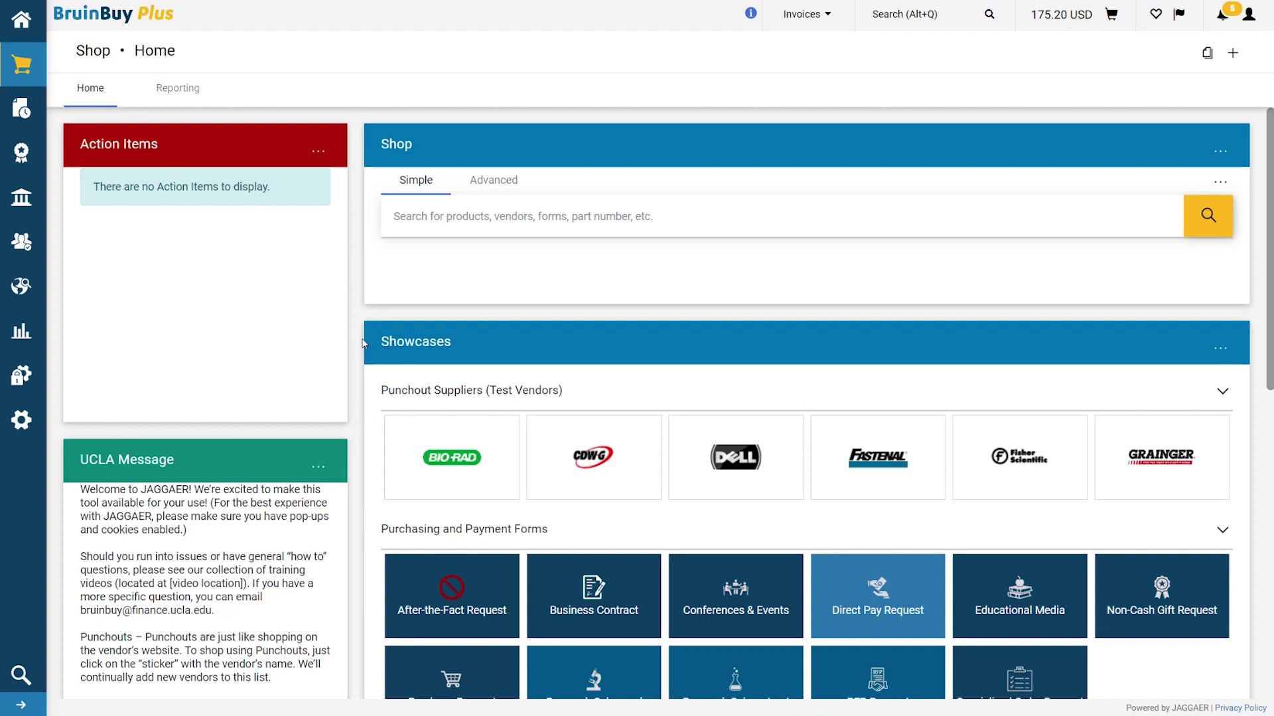
scroll(362, 343, "down", 5)
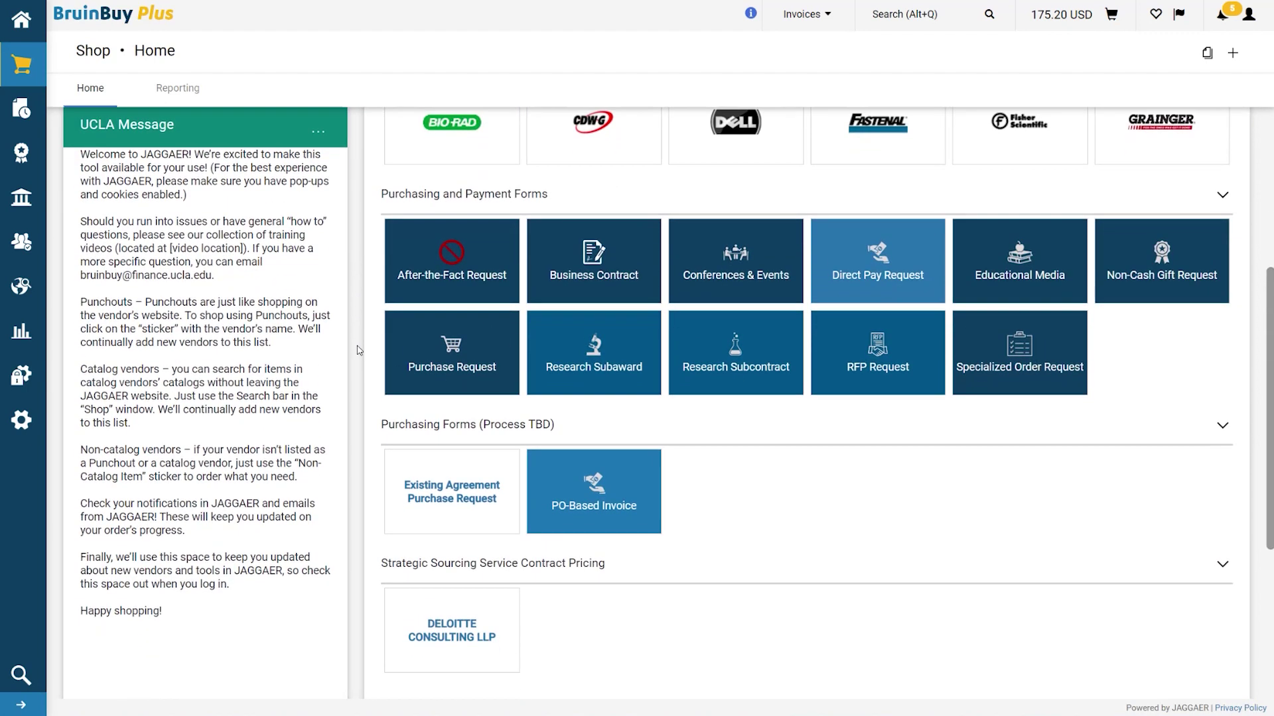
scroll(359, 350, "up", 1)
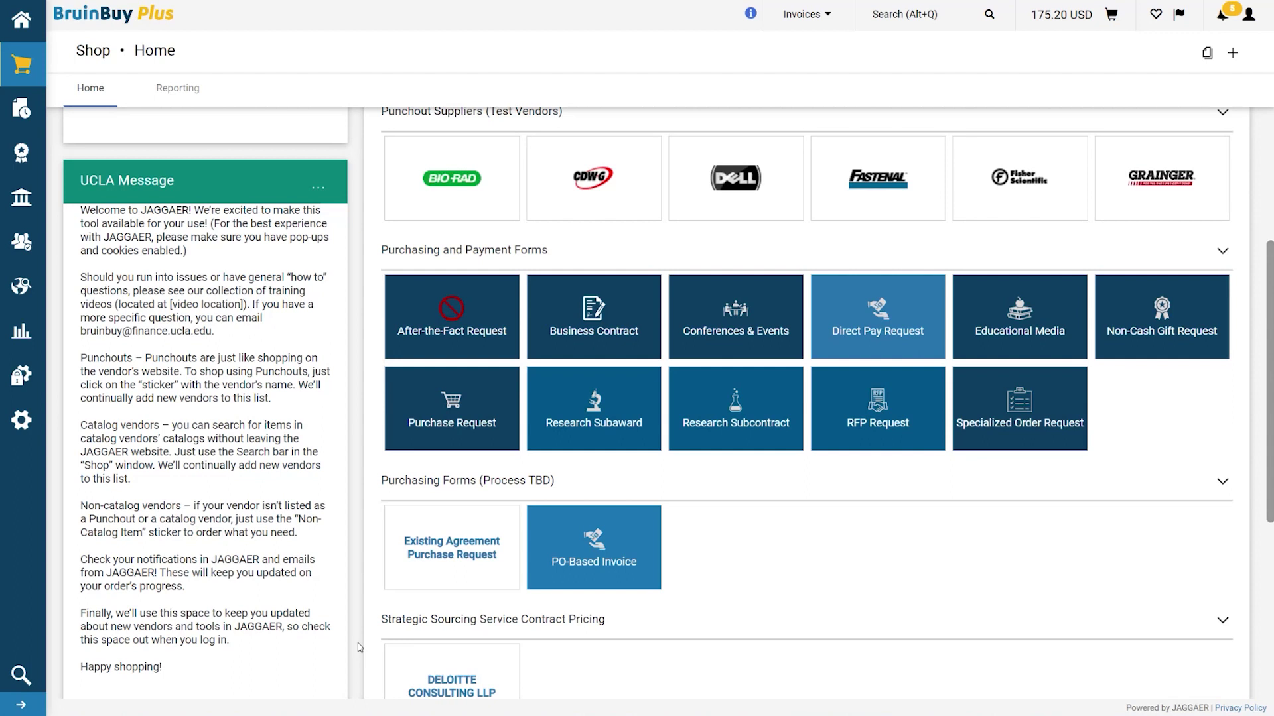
scroll(359, 648, "down", 5)
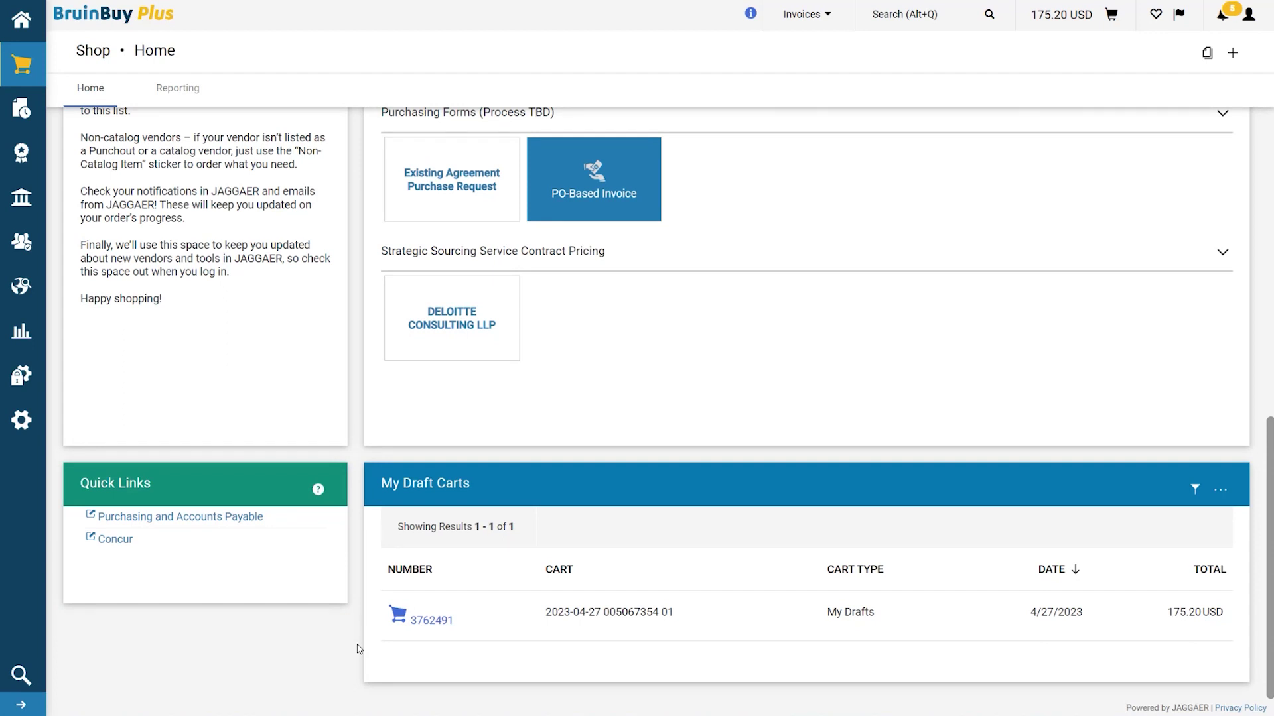
scroll(359, 649, "up", 10)
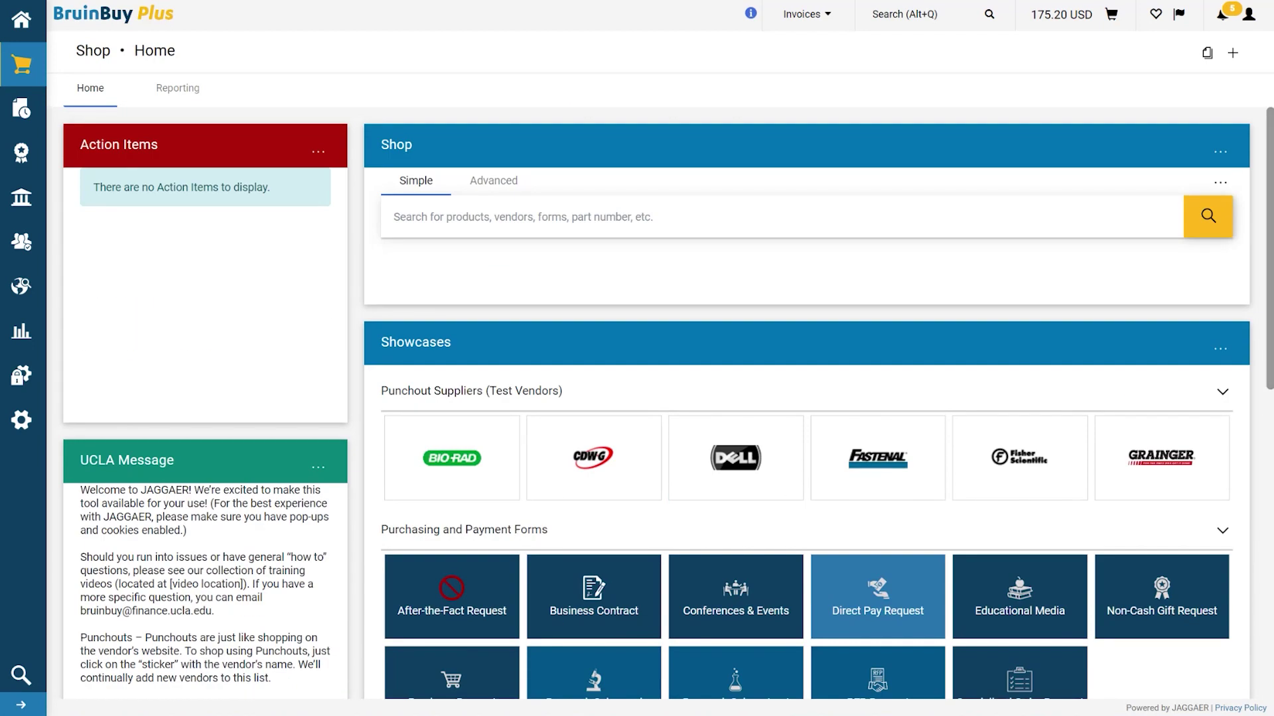